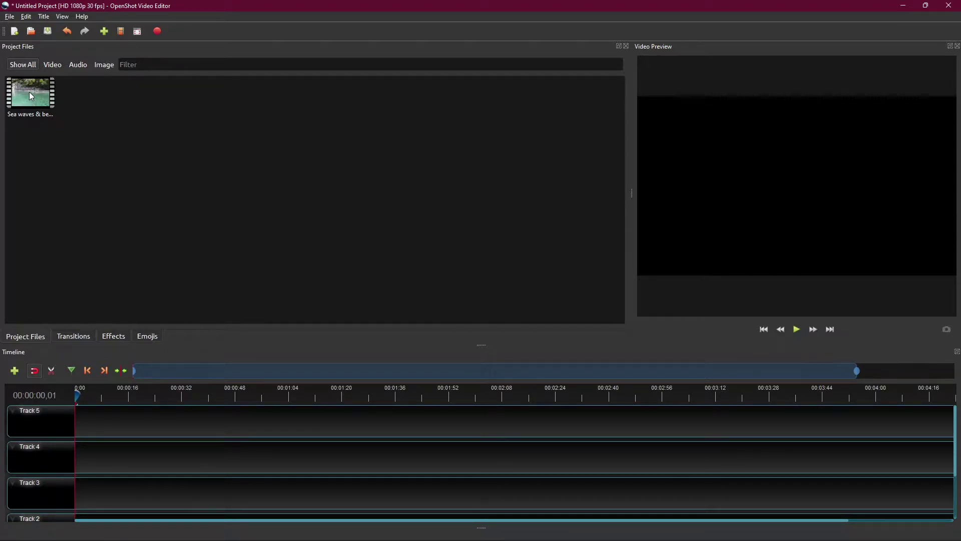
Put the beach video on Track 4, widen the preview panel, and play the clip.
{"action": "left_click_drag", "start_coordinate": [32, 96], "coordinate": [92, 440]}
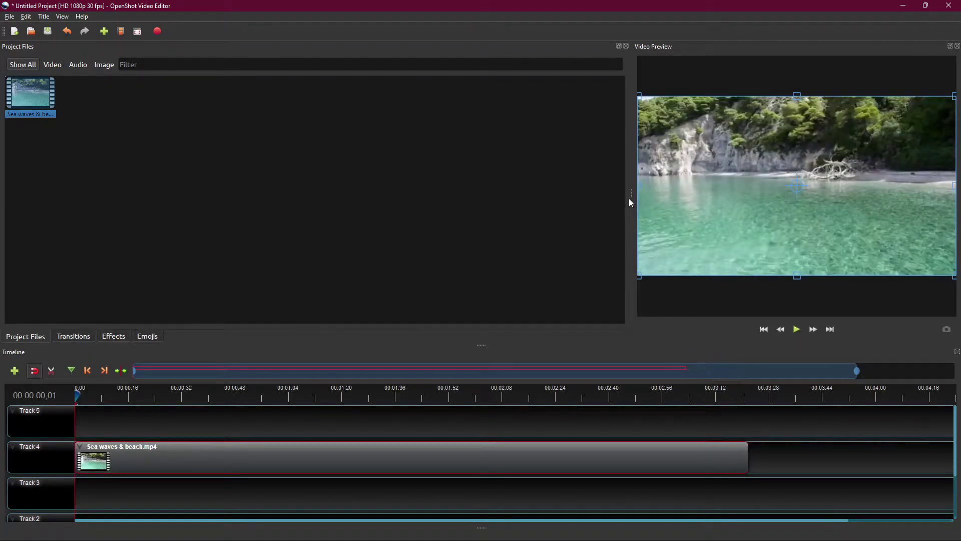
{"action": "mouse_move", "coordinate": [632, 197]}
{"action": "left_mouse_down"}
{"action": "mouse_move", "coordinate": [418, 197]}
{"action": "mouse_move", "coordinate": [505, 201]}
{"action": "left_mouse_up"}
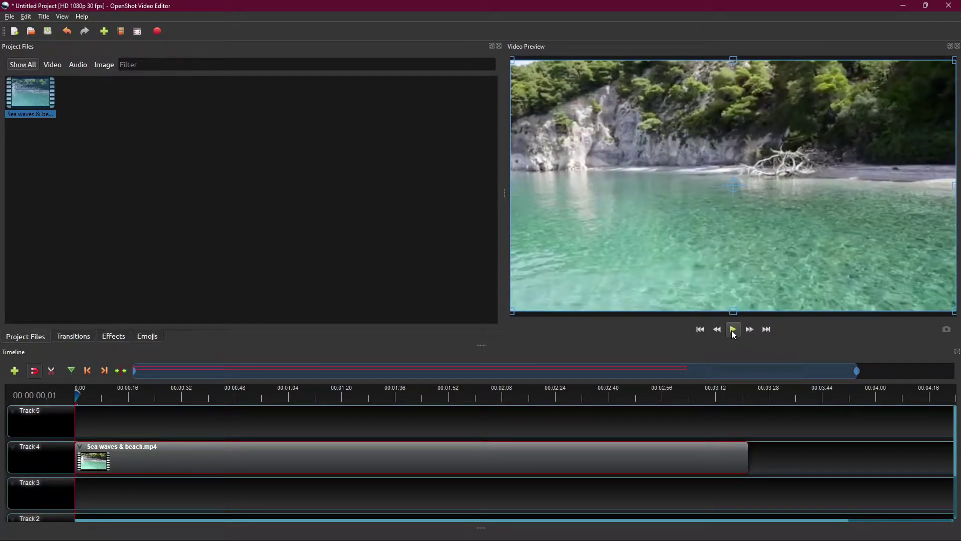
{"action": "left_click", "coordinate": [732, 330]}
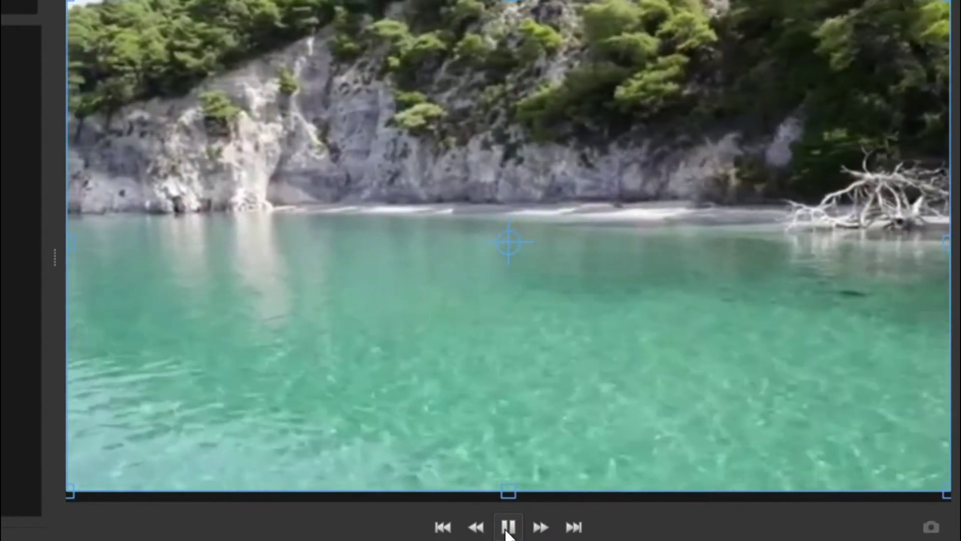
Split the beach clip at 00:00:14 with the Razor and delete the second part.
{"action": "left_click", "coordinate": [508, 527]}
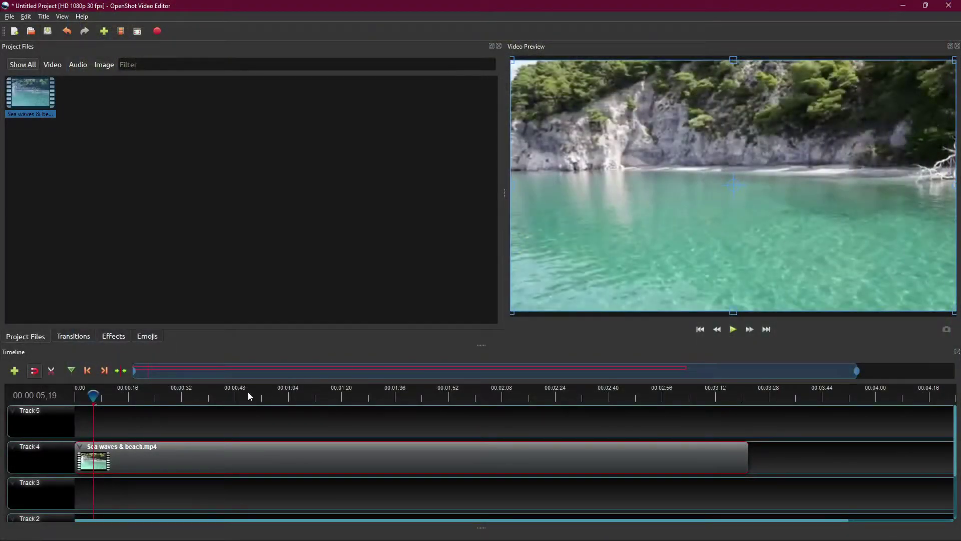
{"action": "left_click_drag", "start_coordinate": [93, 396], "coordinate": [124, 397]}
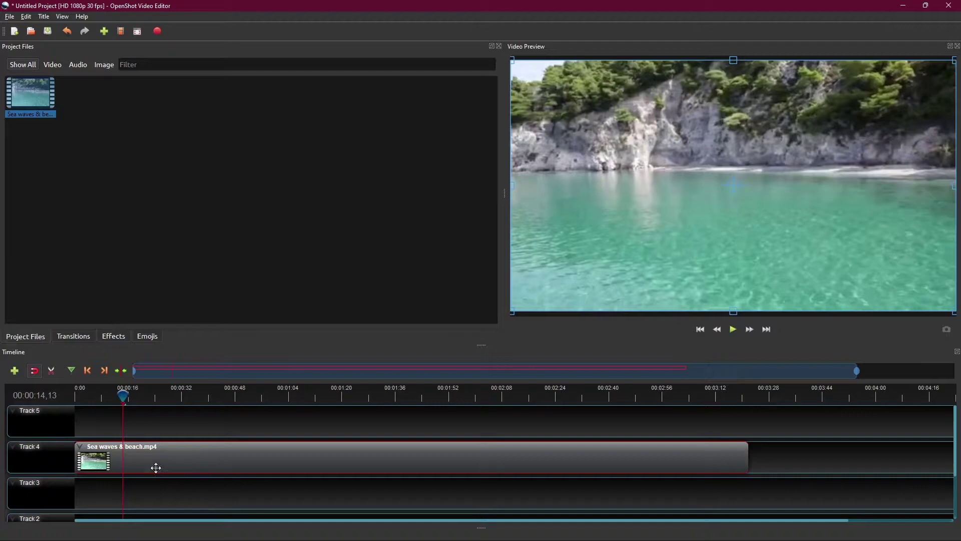
{"action": "left_click", "coordinate": [51, 370]}
{"action": "left_click", "coordinate": [124, 458]}
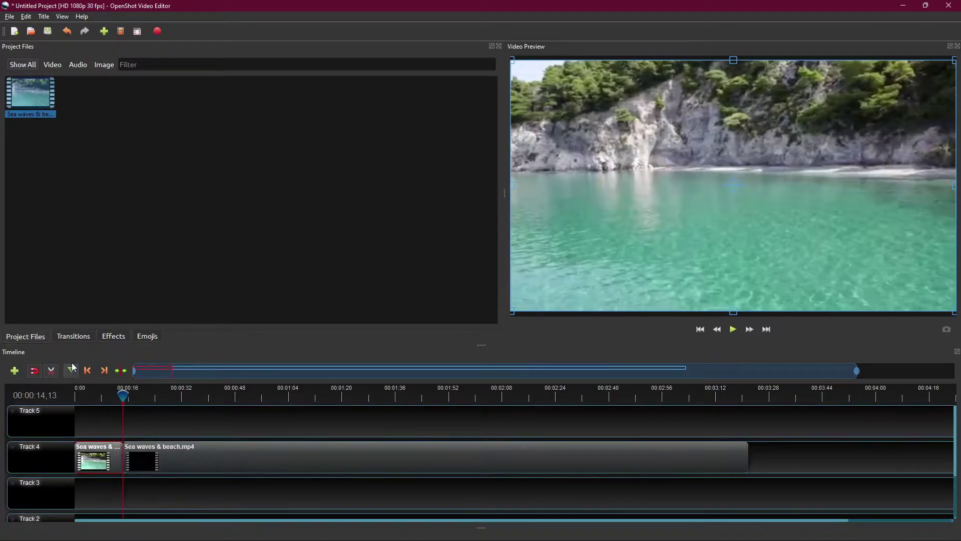
{"action": "left_click", "coordinate": [51, 370]}
{"action": "left_click", "coordinate": [201, 462]}
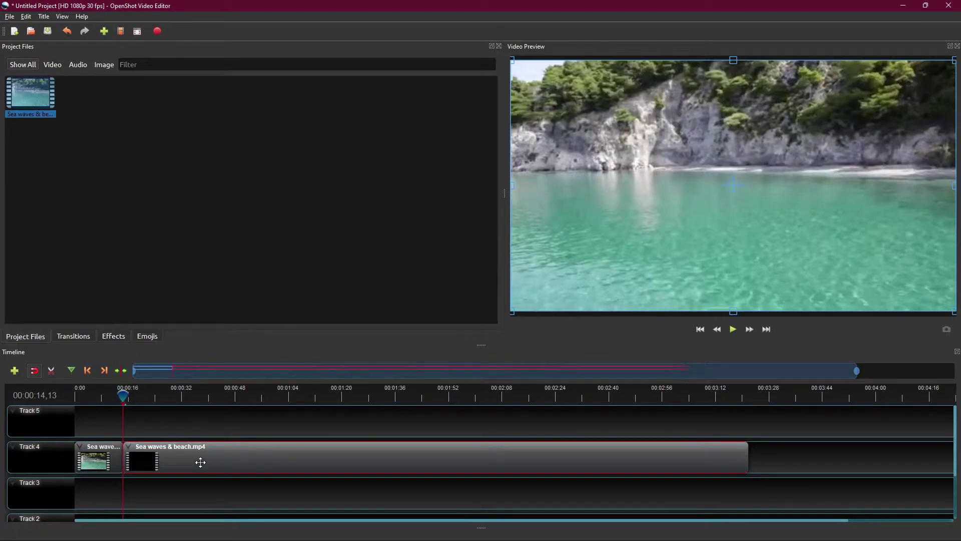
{"action": "key", "text": "Delete"}
Paste a copy of the first beach clip and shift it right, leaving a gap.
{"action": "left_click", "coordinate": [92, 455]}
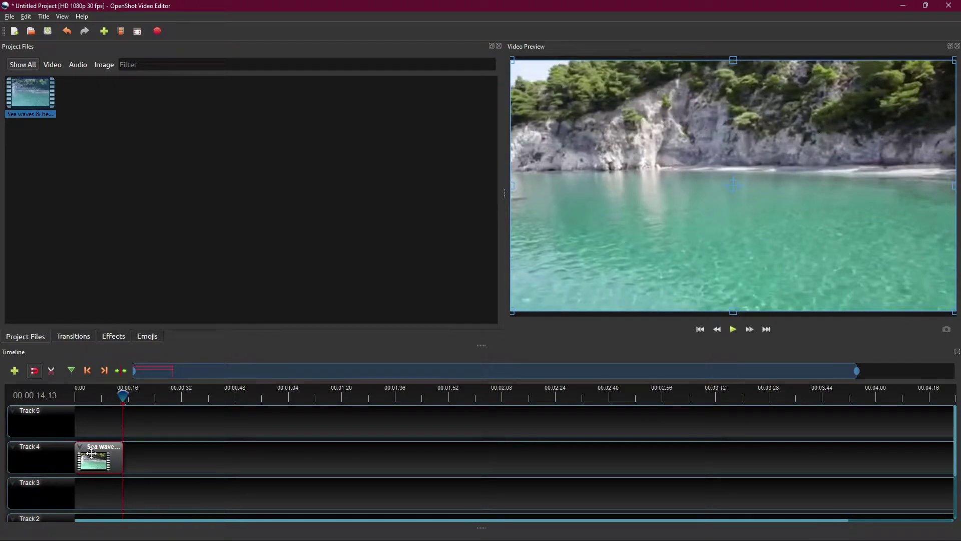
{"action": "key", "text": "ctrl+v"}
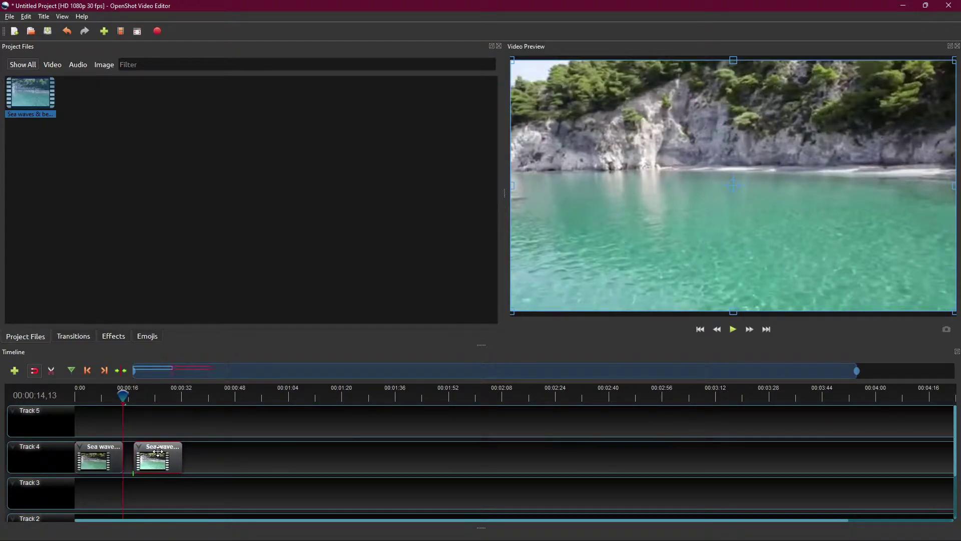
{"action": "left_click_drag", "start_coordinate": [149, 454], "coordinate": [161, 453]}
{"action": "left_click", "coordinate": [109, 454]}
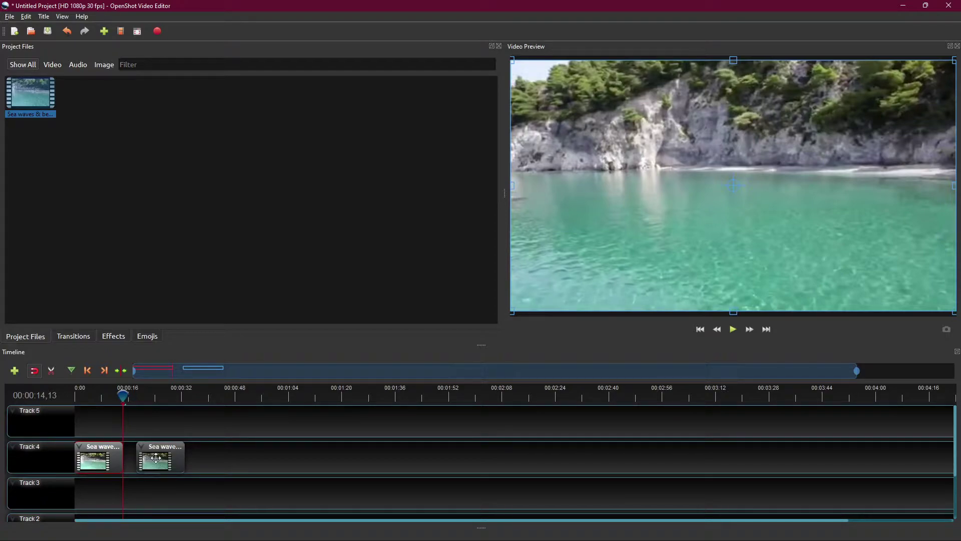
Nudge the copy left to a small gap, zoom the timeline in, and set the playhead near 17 s.
{"action": "left_click_drag", "start_coordinate": [168, 460], "coordinate": [156, 460]}
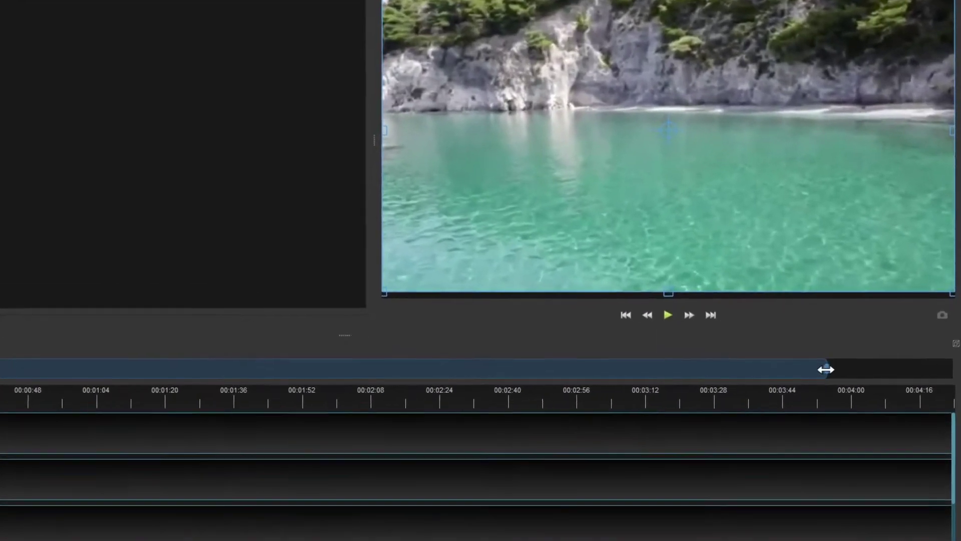
{"action": "left_click_drag", "start_coordinate": [825, 369], "coordinate": [820, 369]}
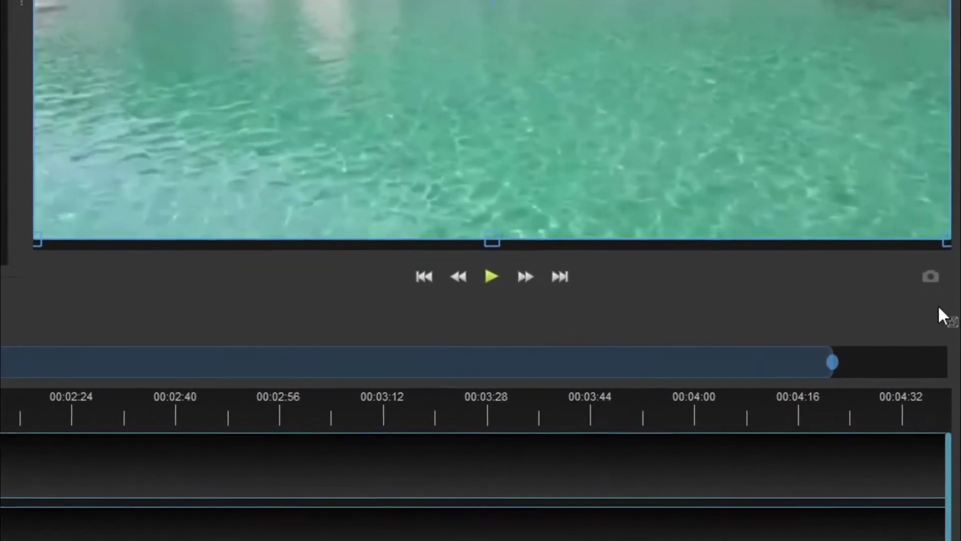
{"action": "left_click_drag", "start_coordinate": [831, 363], "coordinate": [390, 365]}
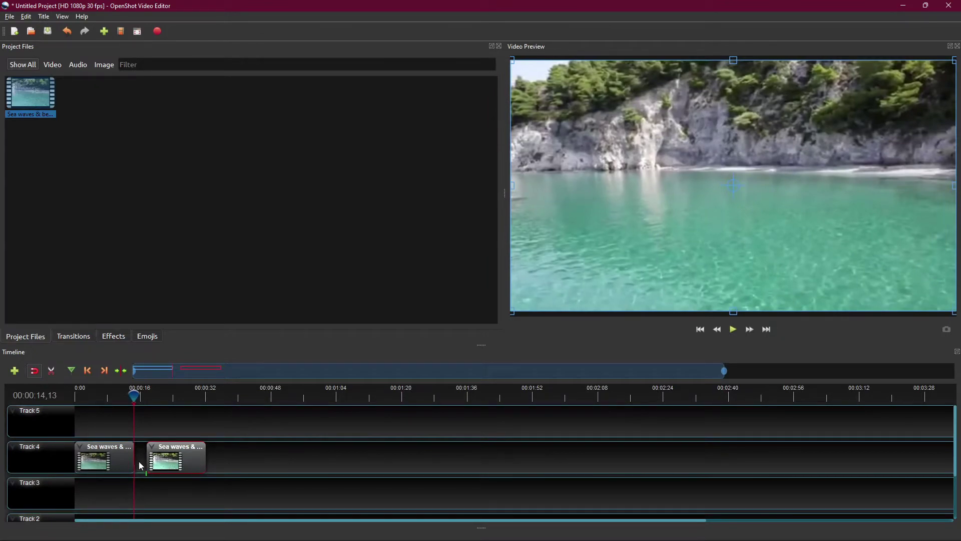
{"action": "left_click", "coordinate": [150, 398]}
{"action": "left_click_drag", "start_coordinate": [150, 392], "coordinate": [146, 398]}
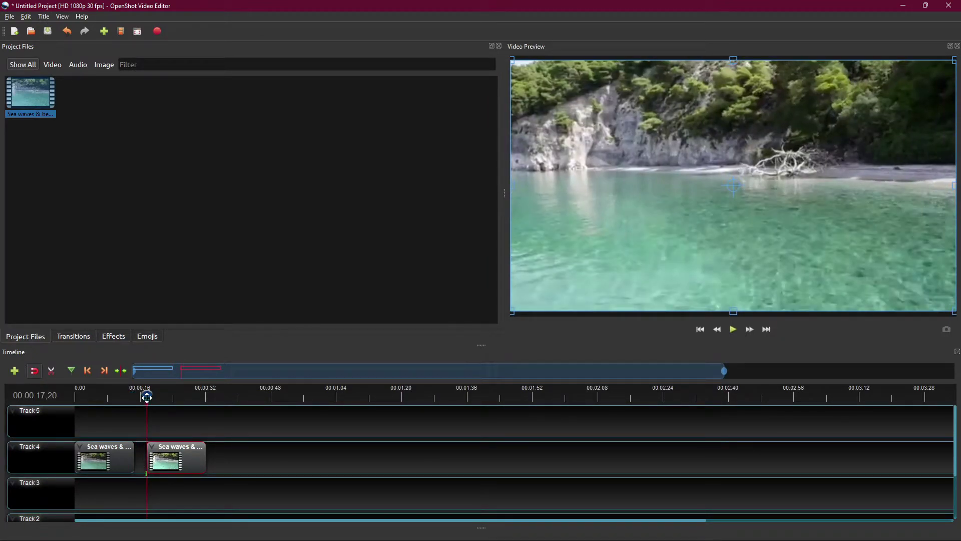
{"action": "left_click_drag", "start_coordinate": [147, 398], "coordinate": [146, 399]}
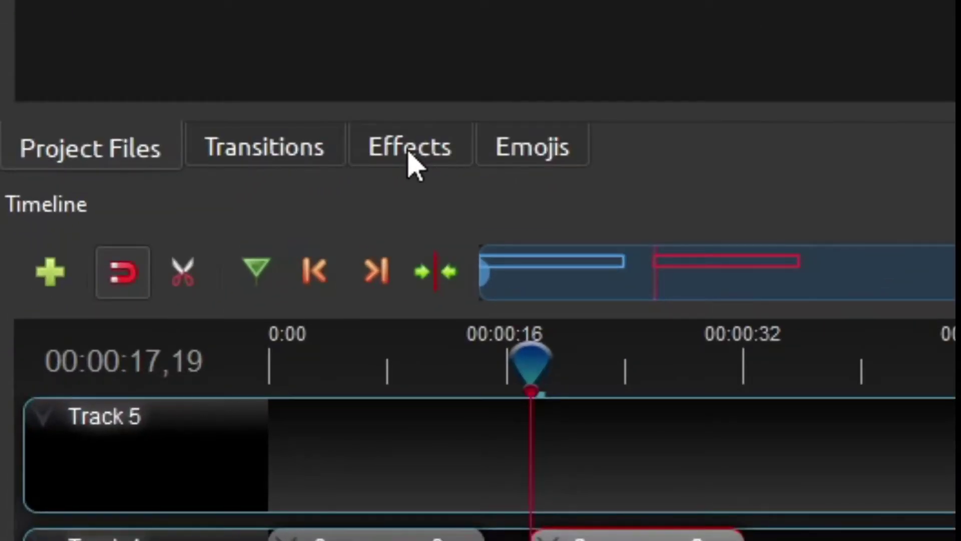
Drop Color Saturation from the Effects tab onto the second beach clip and show its Properties.
{"action": "left_click", "coordinate": [113, 335]}
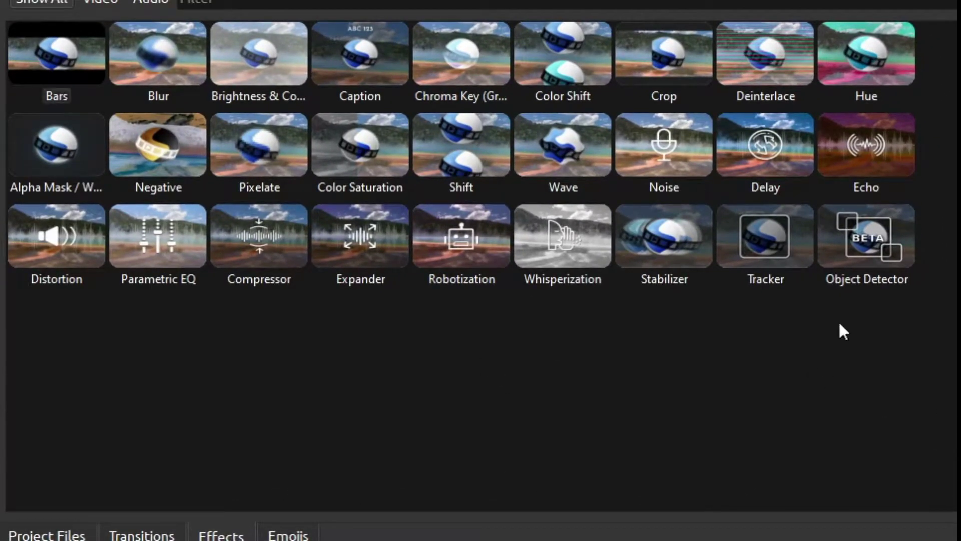
{"action": "left_click", "coordinate": [563, 248]}
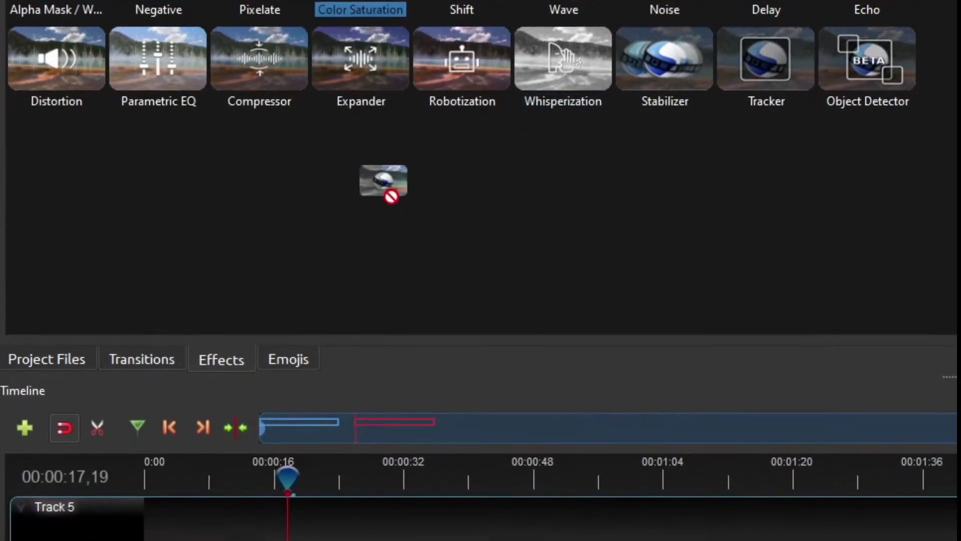
{"action": "left_click_drag", "start_coordinate": [360, 58], "coordinate": [323, 509]}
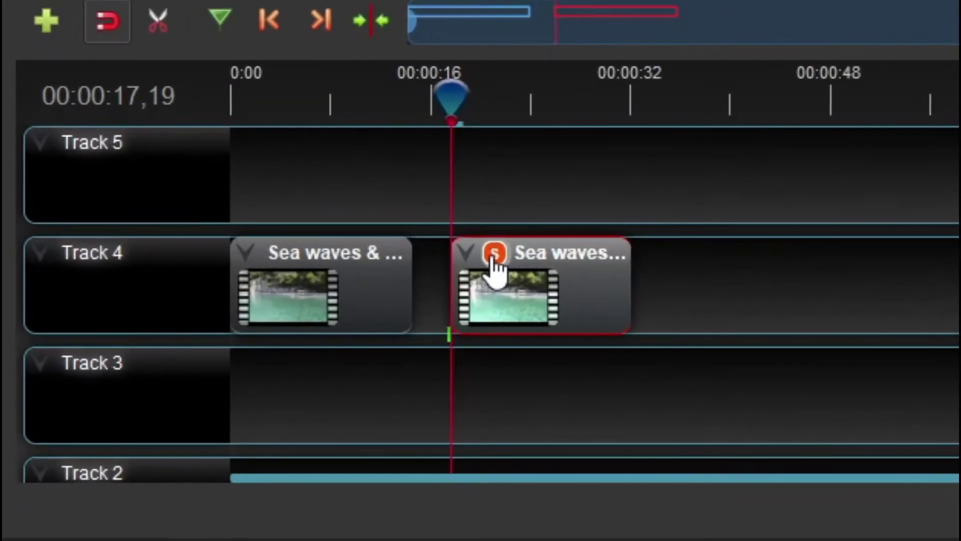
{"action": "right_click", "coordinate": [161, 448]}
{"action": "left_click", "coordinate": [574, 272]}
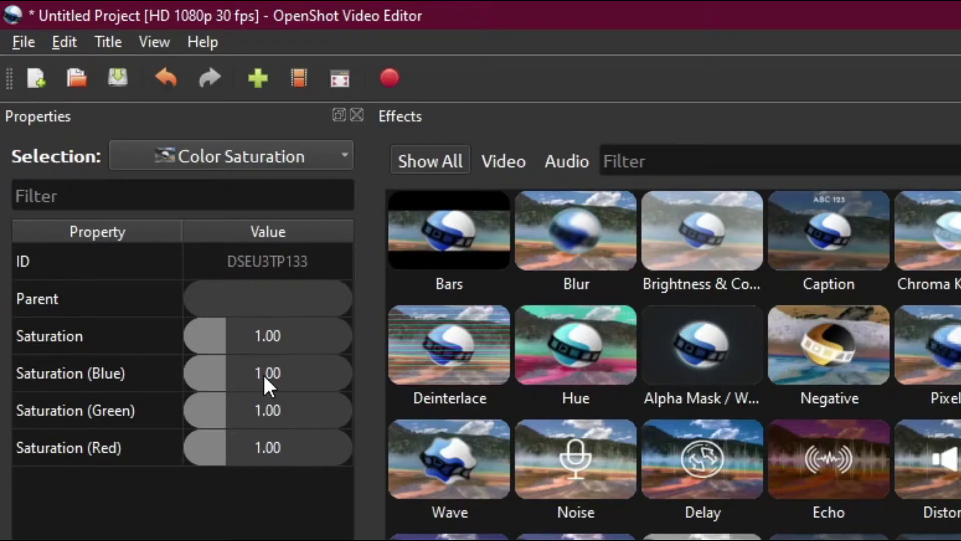
Set the Color Saturation effect's Saturation to 2.50 and scrub ahead to preview it.
{"action": "left_click", "coordinate": [260, 342]}
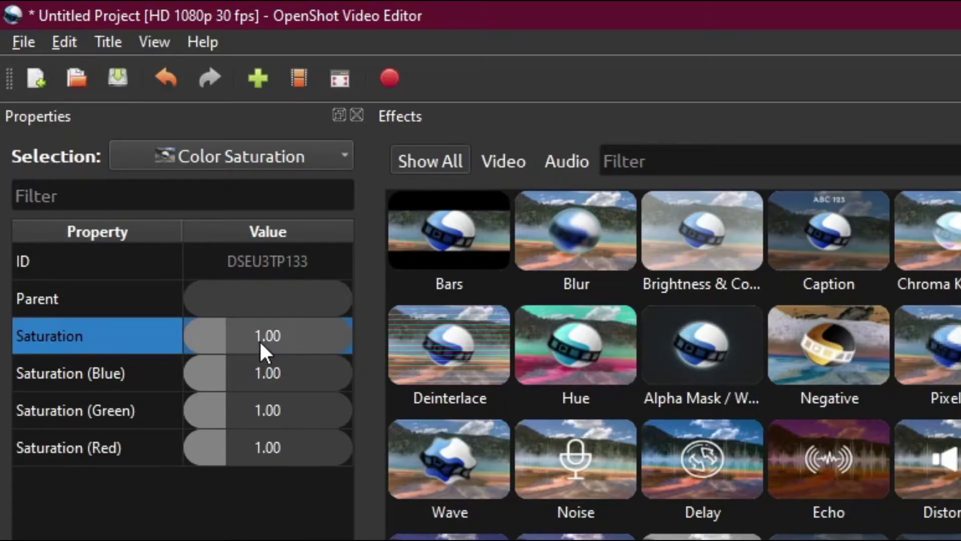
{"action": "double_click", "coordinate": [258, 341]}
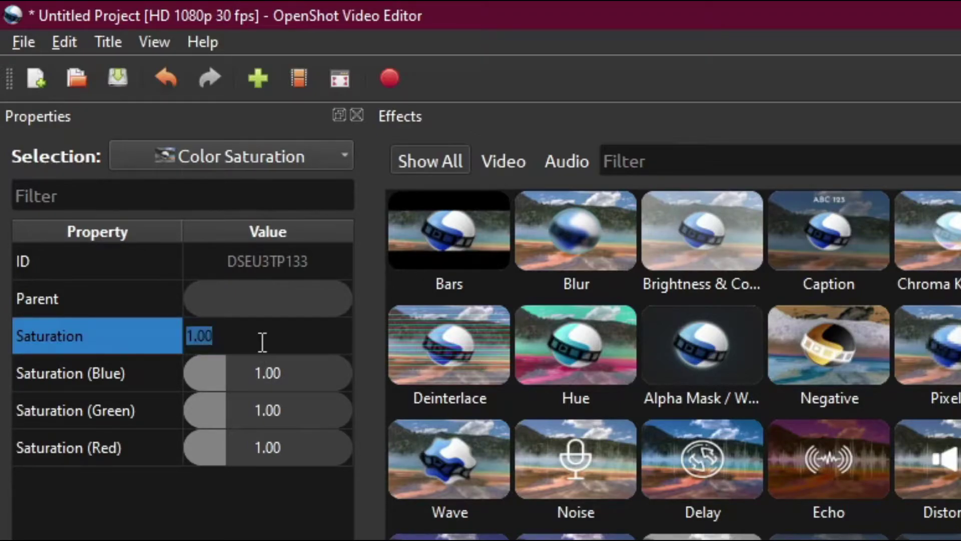
{"action": "type", "text": "3"}
{"action": "key", "text": "Return"}
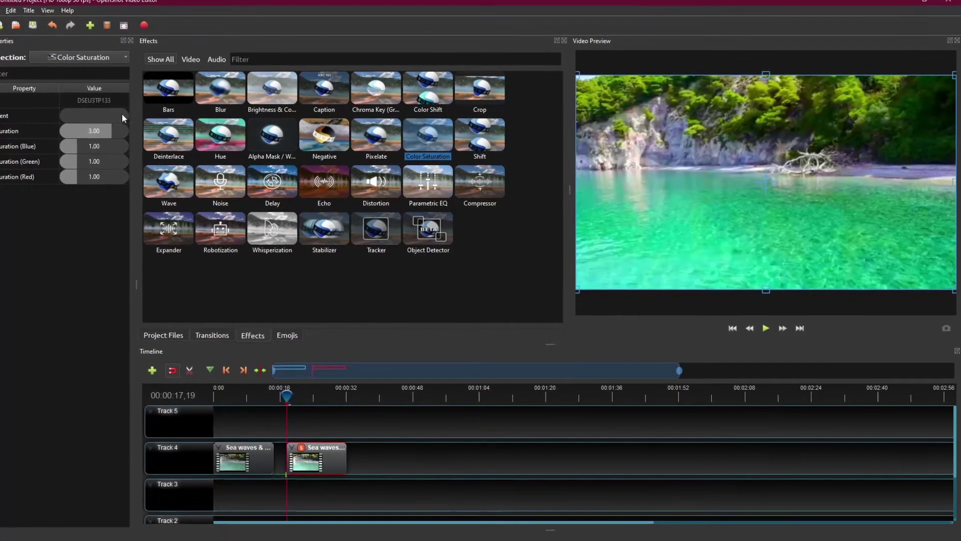
{"action": "double_click", "coordinate": [91, 130]}
{"action": "type", "text": "2"}
{"action": "key", "text": "Return"}
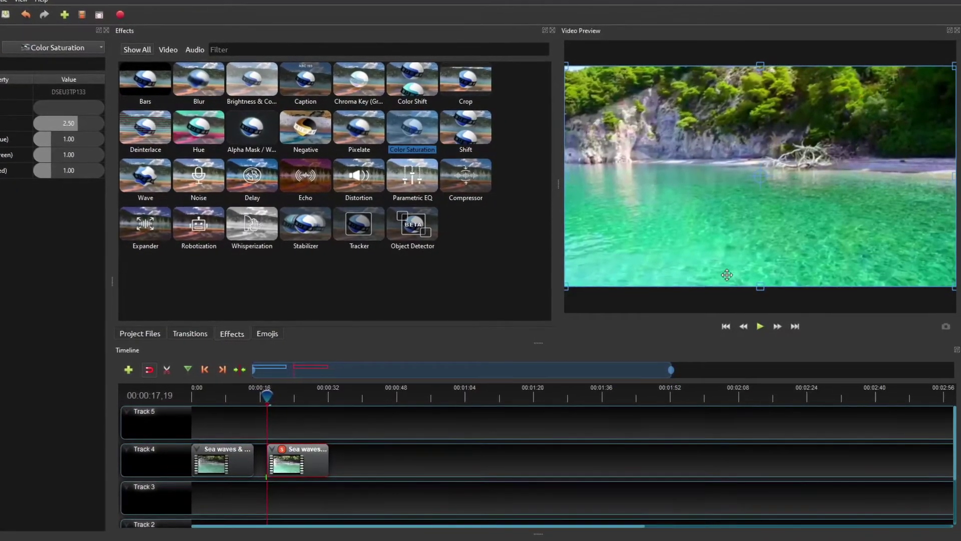
{"action": "left_click_drag", "start_coordinate": [233, 395], "coordinate": [287, 400]}
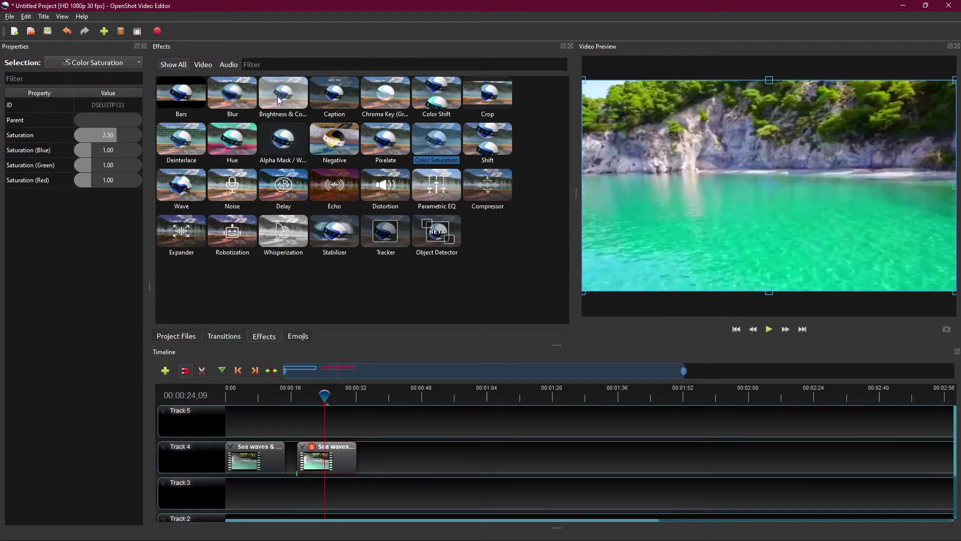
Add Brightness & Contrast to the second Sea waves clip and display its settings.
{"action": "left_click", "coordinate": [339, 454]}
{"action": "left_click", "coordinate": [301, 396]}
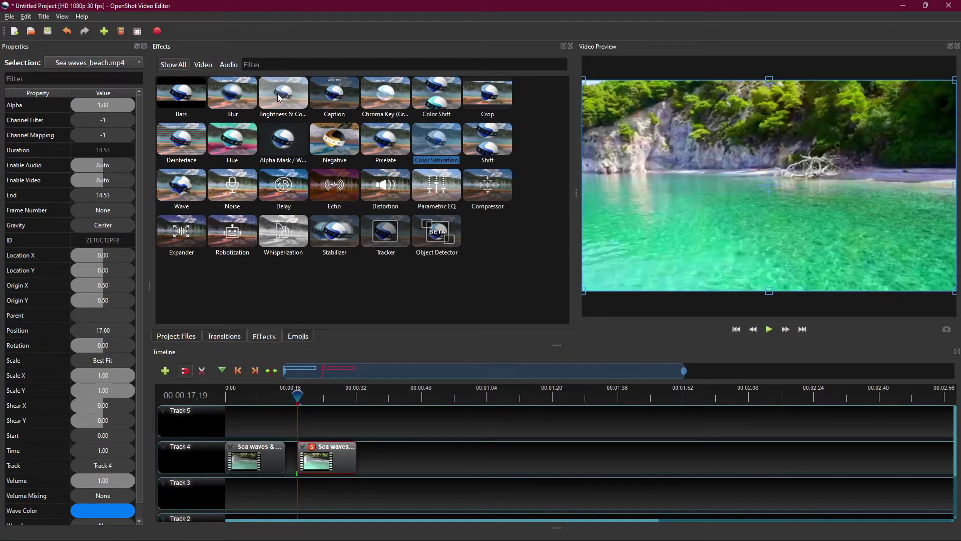
{"action": "left_click_drag", "start_coordinate": [279, 96], "coordinate": [325, 451]}
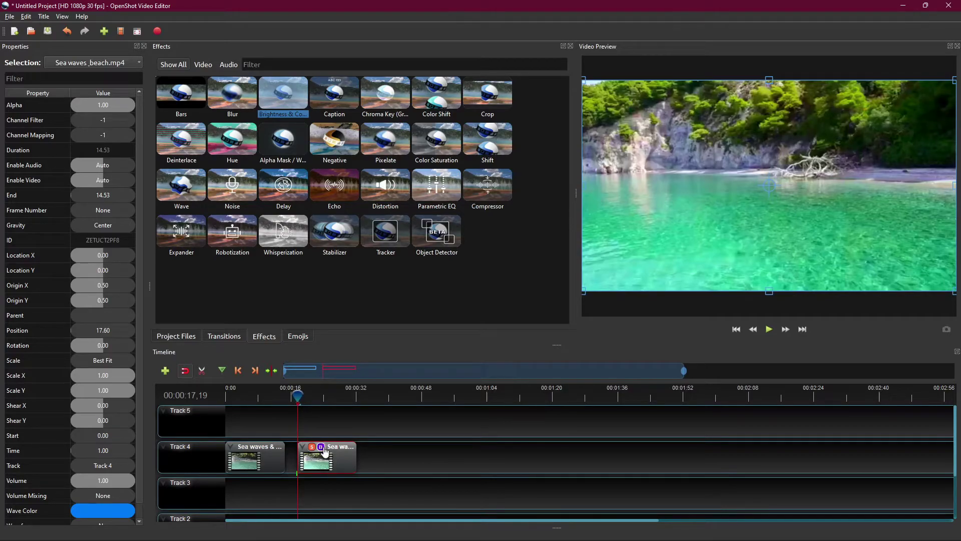
{"action": "left_click", "coordinate": [321, 448]}
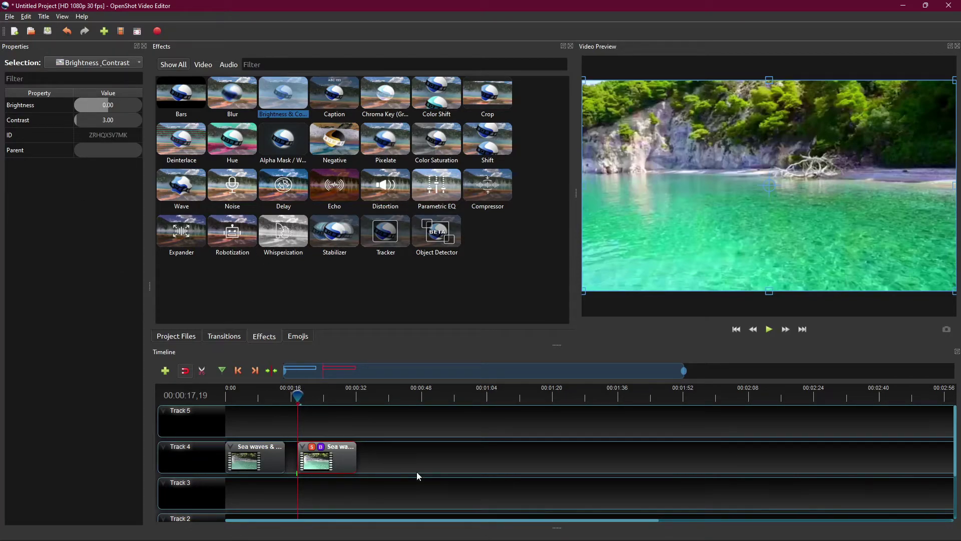
Set the Brightness & Contrast effect's brightness to 0.05.
{"action": "right_click", "coordinate": [324, 452]}
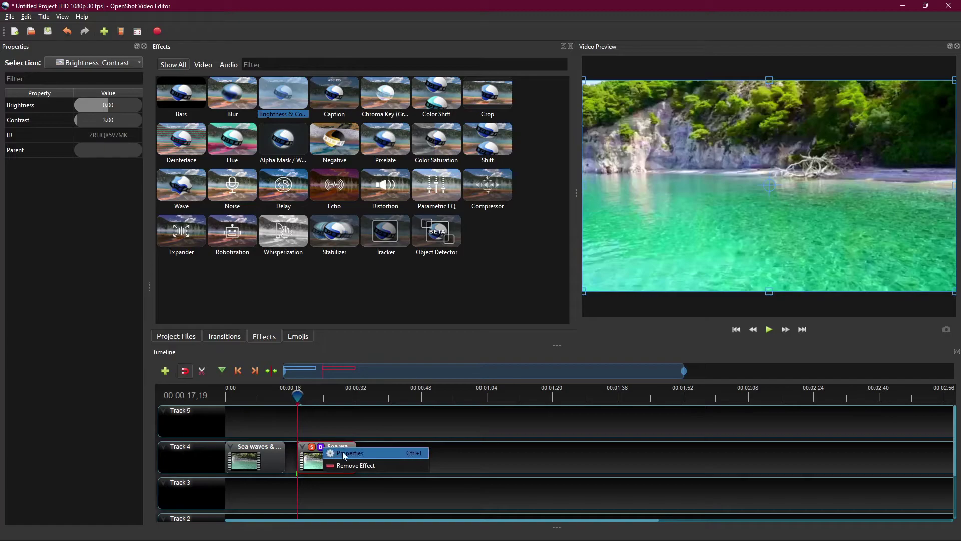
{"action": "left_click", "coordinate": [350, 453]}
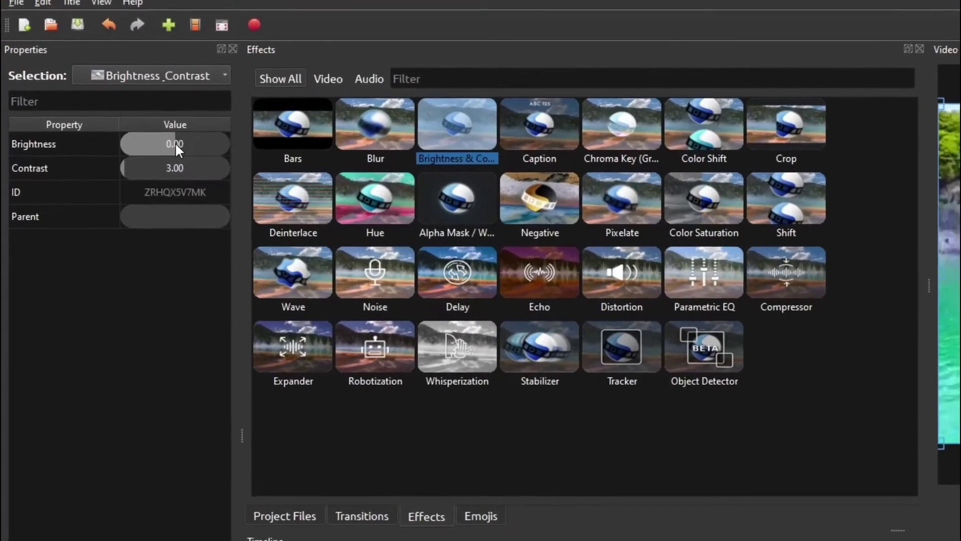
{"action": "left_click", "coordinate": [138, 122]}
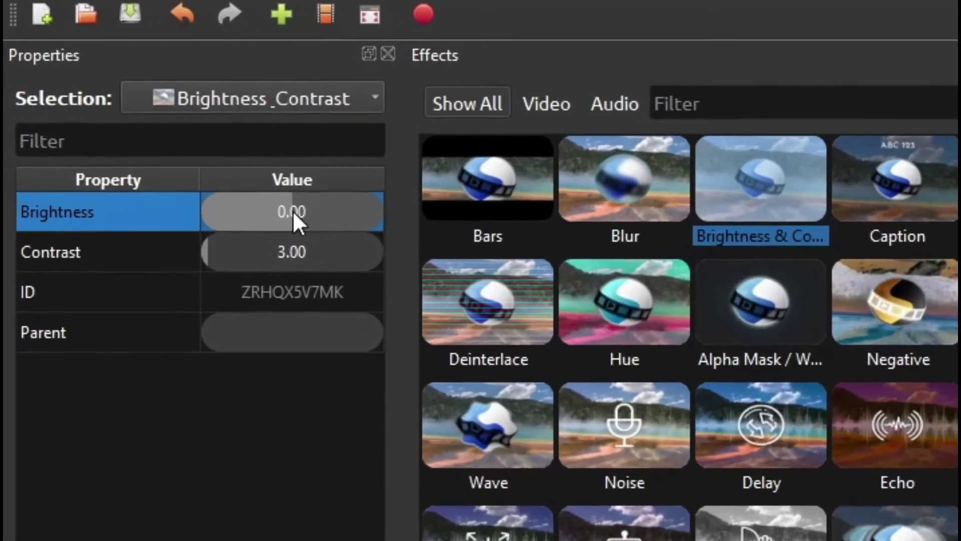
{"action": "double_click", "coordinate": [240, 180]}
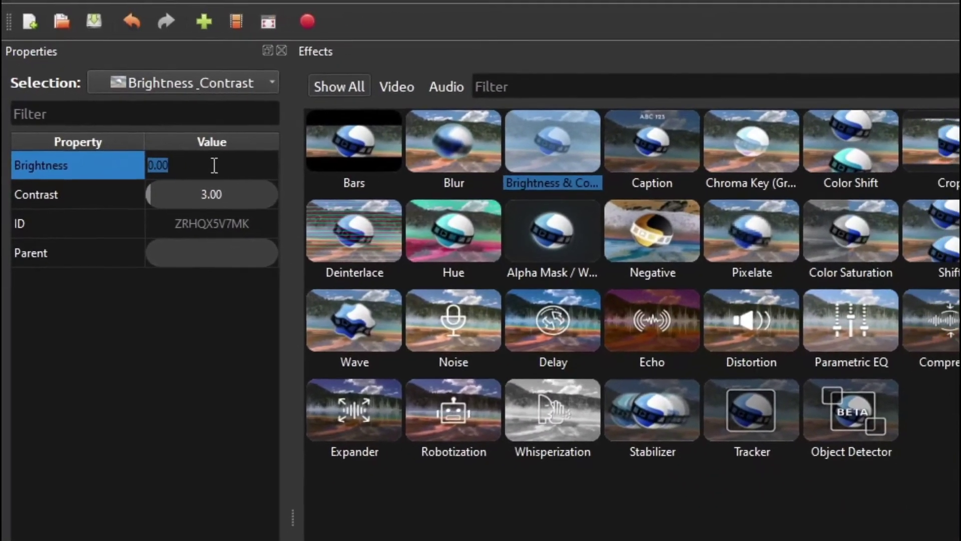
{"action": "type", "text": "-"}
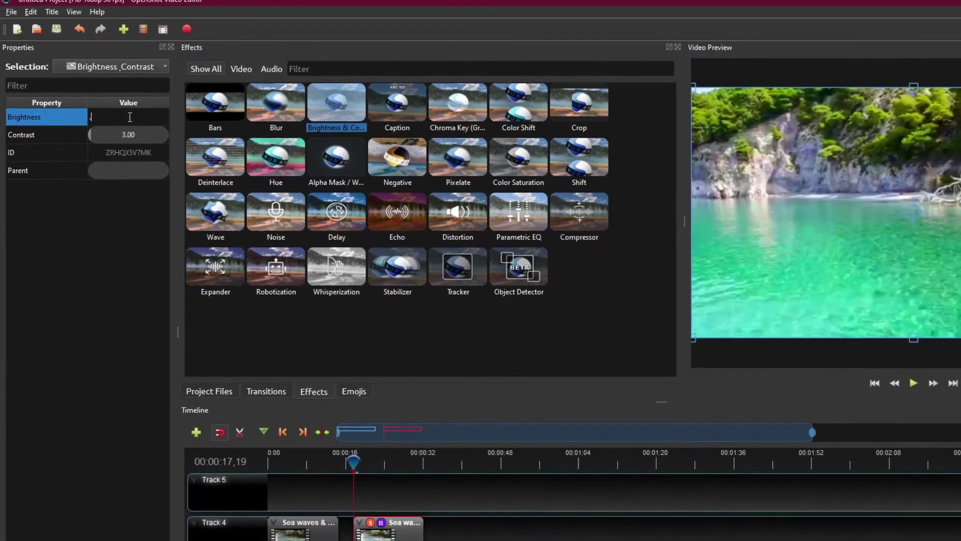
{"action": "type", "text": "30"}
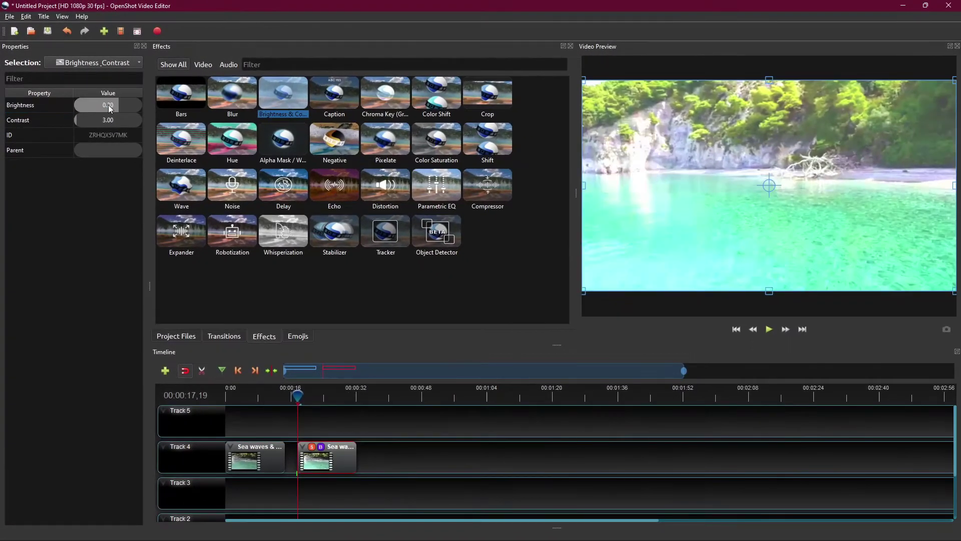
{"action": "double_click", "coordinate": [108, 104]}
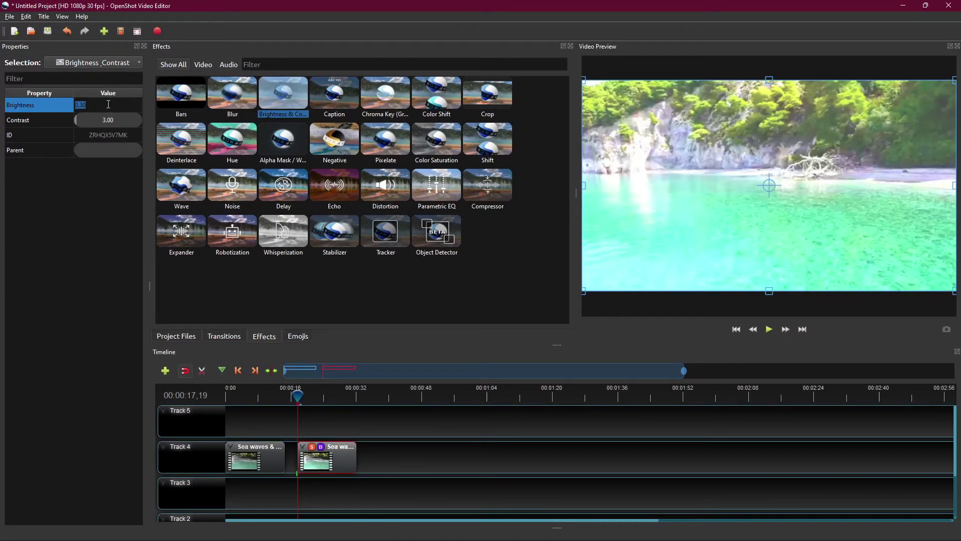
{"action": "type", "text": "-"}
{"action": "type", "text": "05"}
{"action": "key", "text": "Return"}
Raise the effect's contrast to 15.00.
{"action": "double_click", "coordinate": [108, 119]}
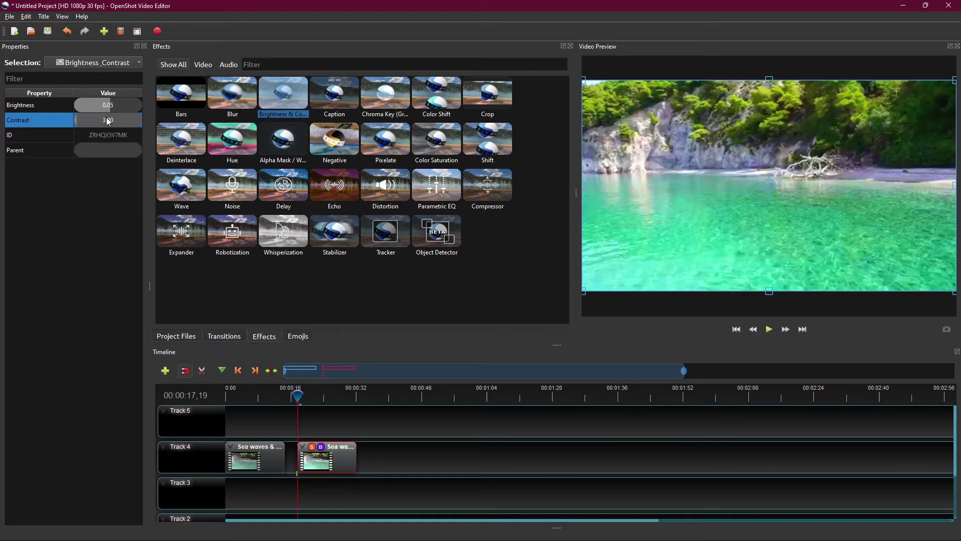
{"action": "type", "text": "5"}
{"action": "key", "text": "Return"}
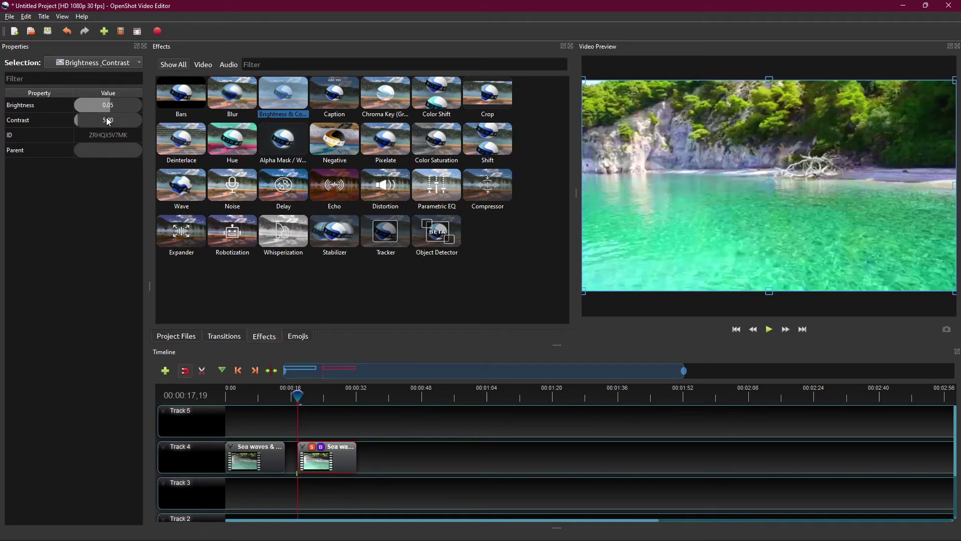
{"action": "double_click", "coordinate": [108, 120]}
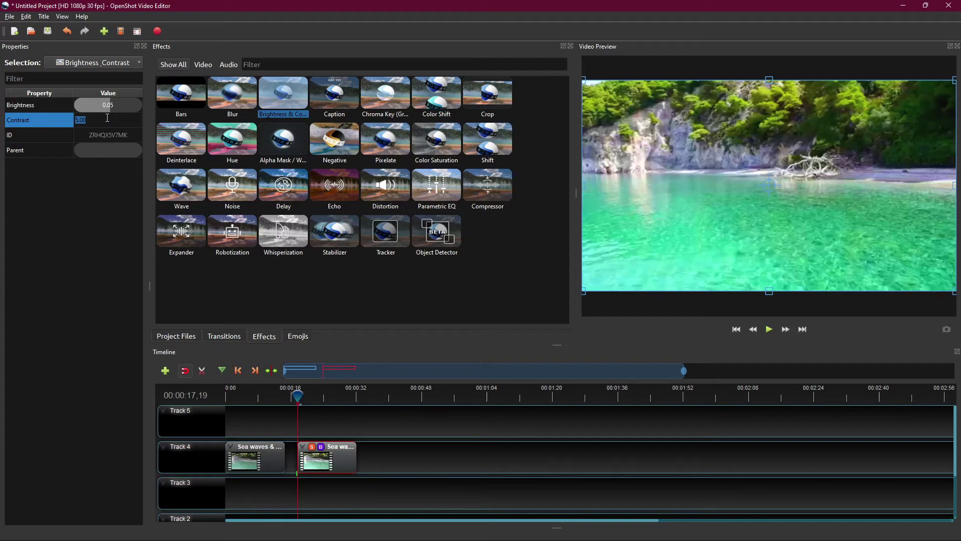
{"action": "type", "text": "15"}
{"action": "key", "text": "Return"}
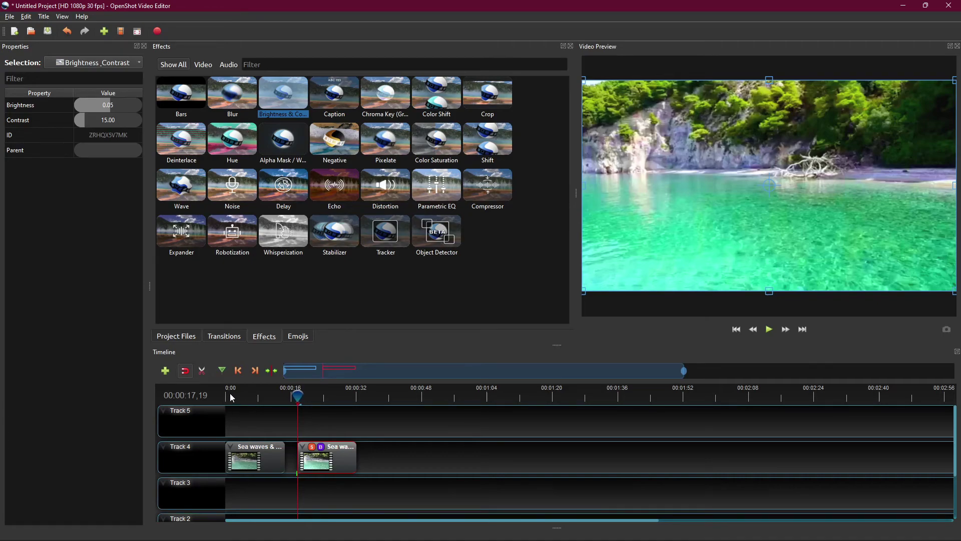
{"action": "mouse_move", "coordinate": [231, 396]}
{"action": "left_mouse_down"}
{"action": "mouse_move", "coordinate": [224, 403]}
{"action": "mouse_move", "coordinate": [261, 396]}
{"action": "left_mouse_up"}
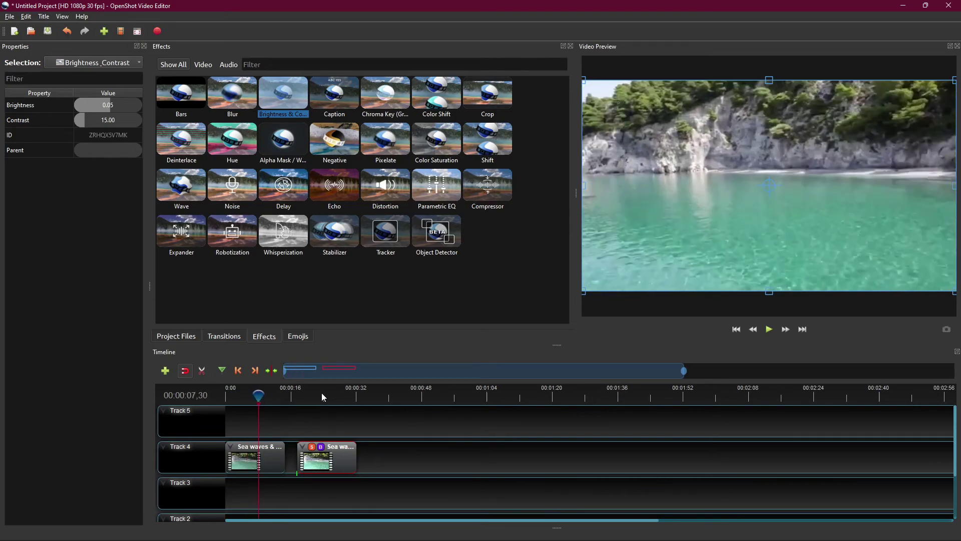
{"action": "left_click_drag", "start_coordinate": [322, 393], "coordinate": [311, 397]}
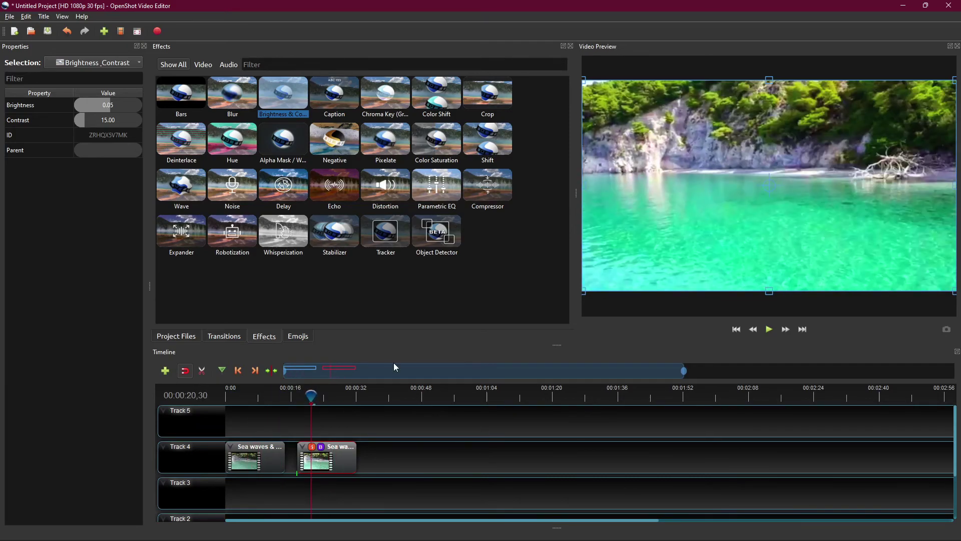